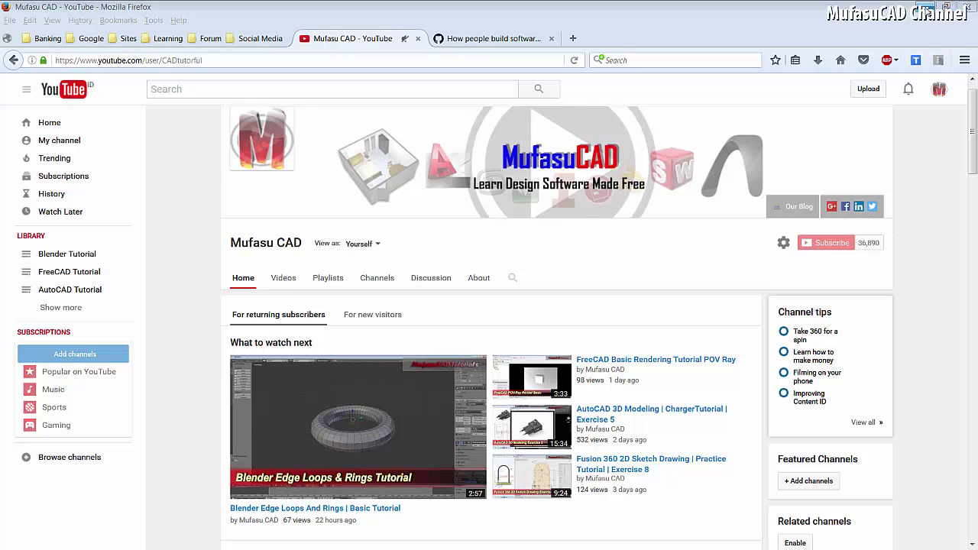
Bring the empty Untitled SketchUp Pro 2016 model in front of the YouTube page in Firefox
{"action": "left_click", "coordinate": [946, 7]}
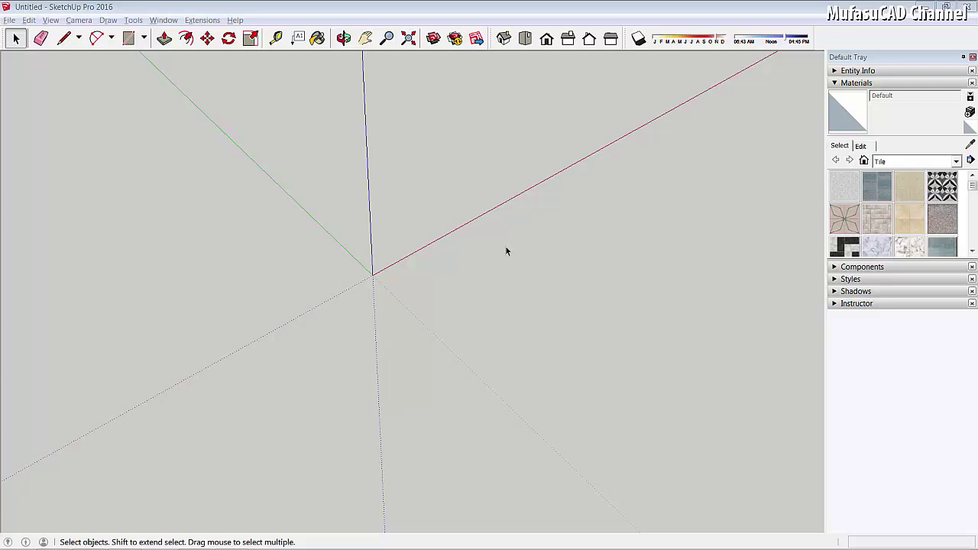
Draw a straight edge parallel to the red axis
{"action": "left_click", "coordinate": [63, 38]}
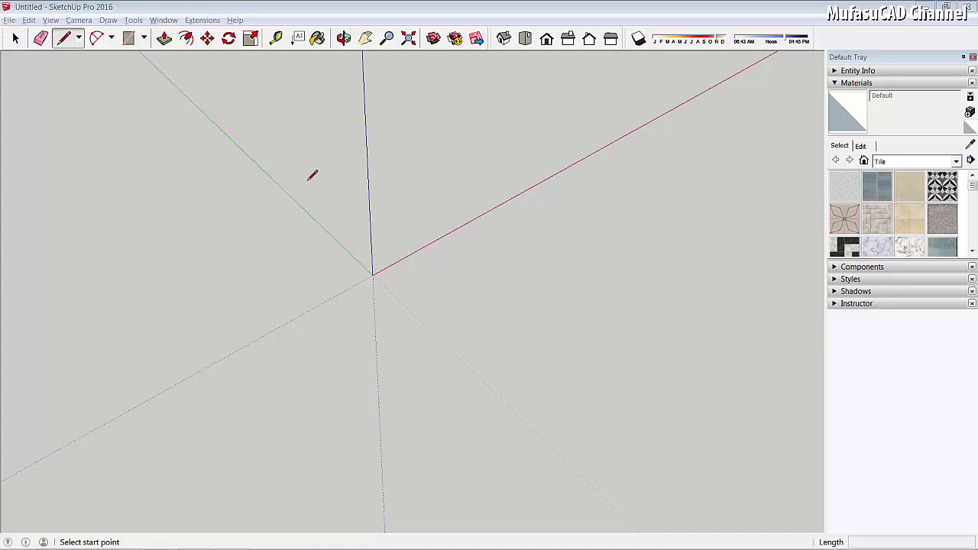
{"action": "left_click", "coordinate": [442, 276]}
{"action": "left_click", "coordinate": [655, 153]}
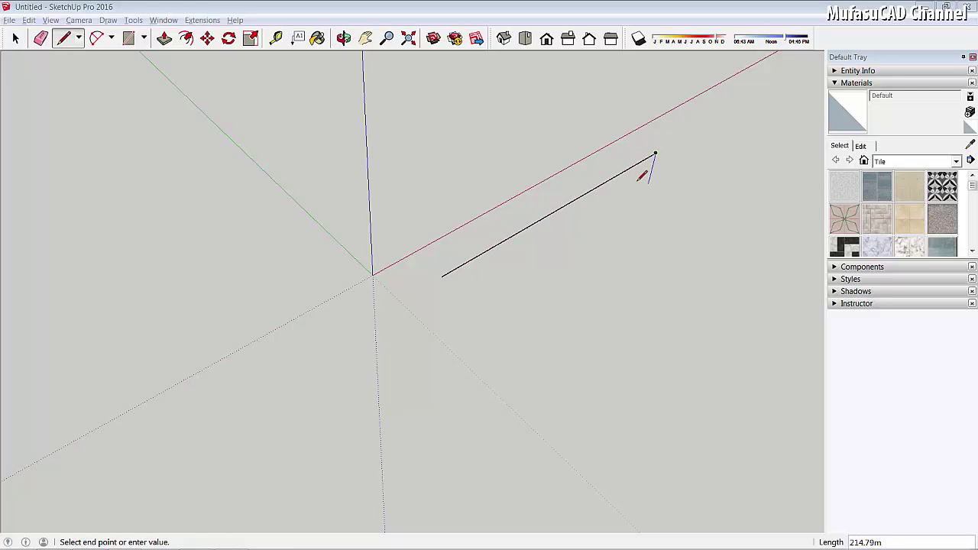
{"action": "key", "text": "space"}
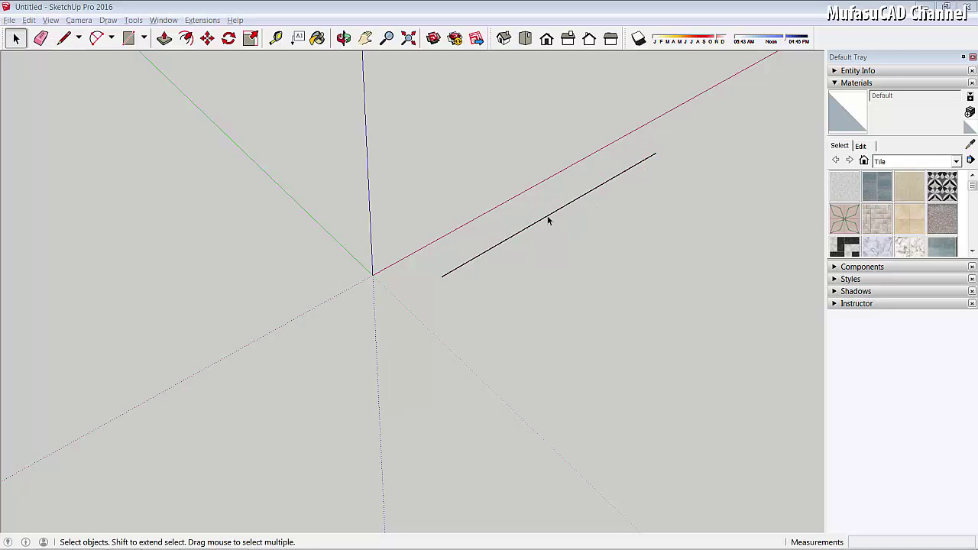
Divide the edge into 14 segments and delete alternate ones to leave seven dashes
{"action": "right_click", "coordinate": [538, 221]}
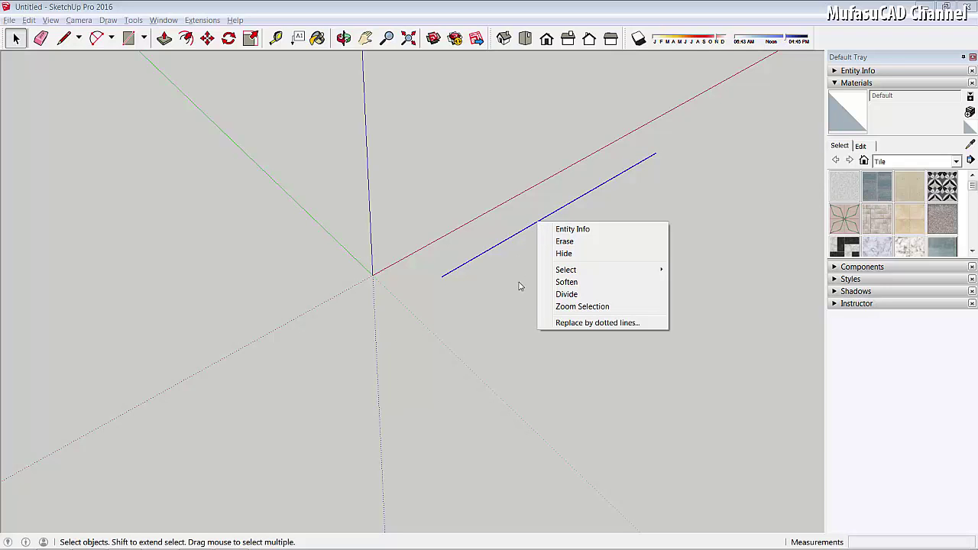
{"action": "left_click", "coordinate": [566, 294]}
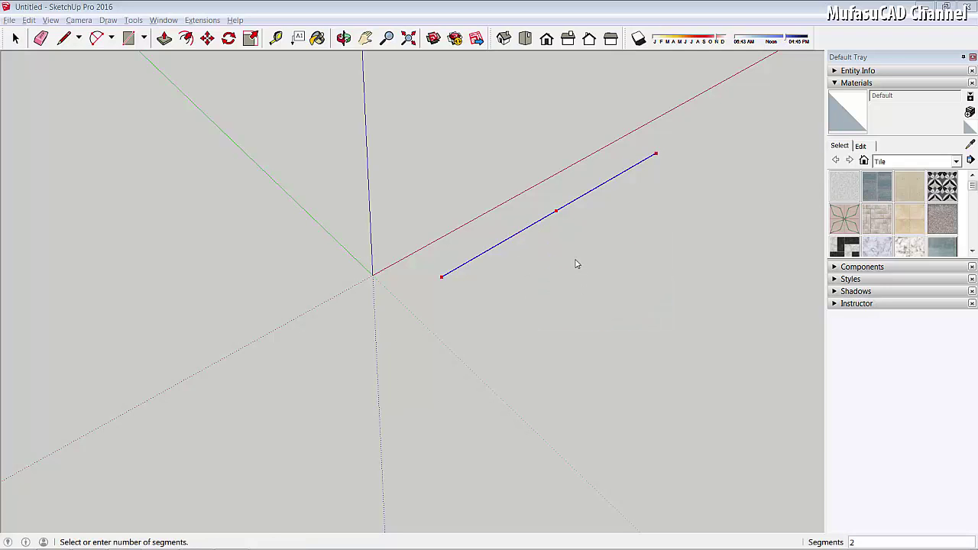
{"action": "left_click", "coordinate": [464, 276]}
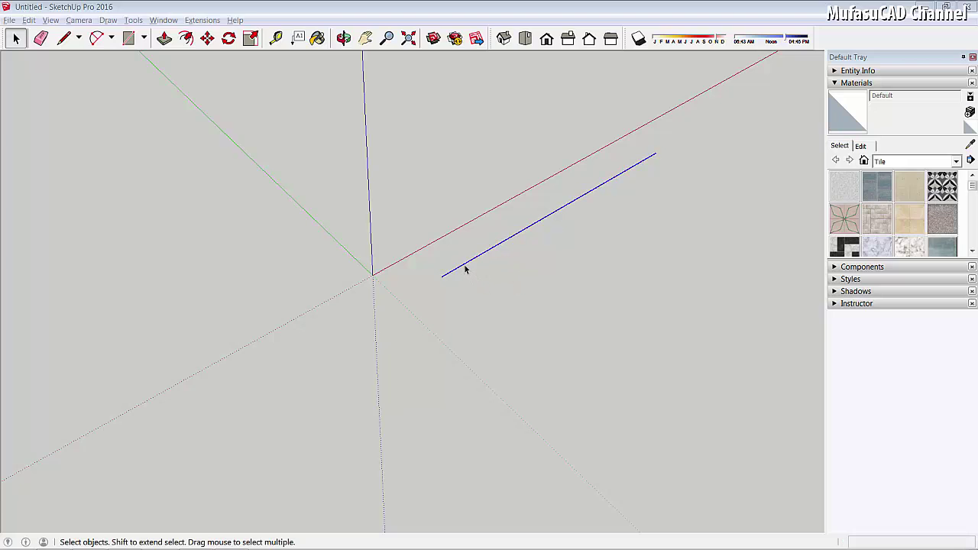
{"action": "key", "text": "Delete"}
{"action": "key", "text": "Delete"}
{"action": "key", "text": "Delete"}
{"action": "key", "text": "Delete"}
{"action": "key", "text": "Delete"}
{"action": "key", "text": "Delete"}
Draw one short dash below the first dashed row
{"action": "left_click", "coordinate": [64, 38]}
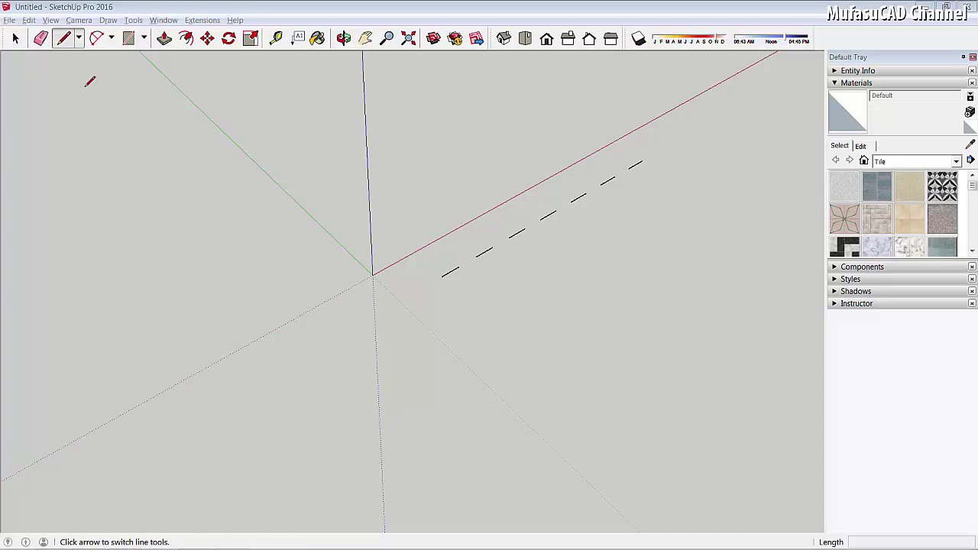
{"action": "left_click", "coordinate": [441, 276]}
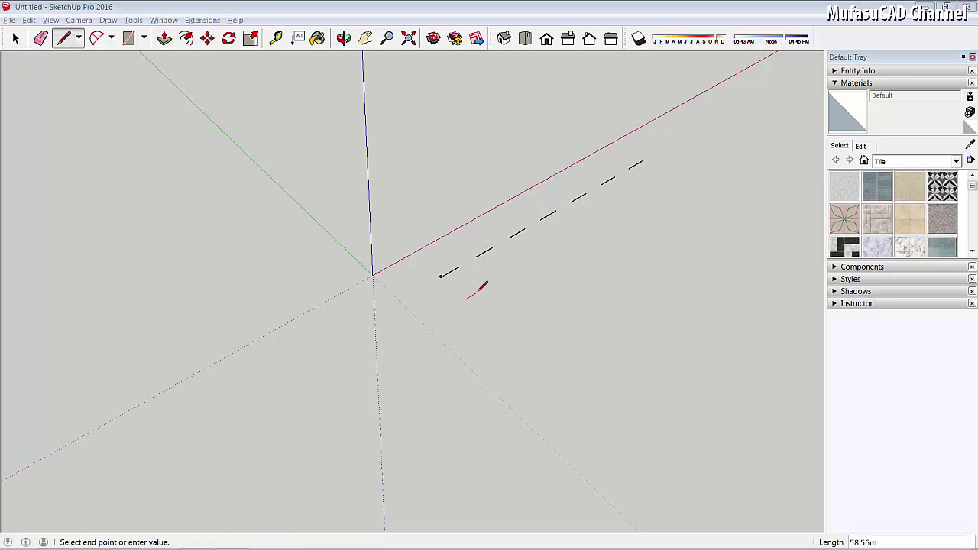
{"action": "left_click", "coordinate": [482, 289]}
{"action": "key", "text": "space"}
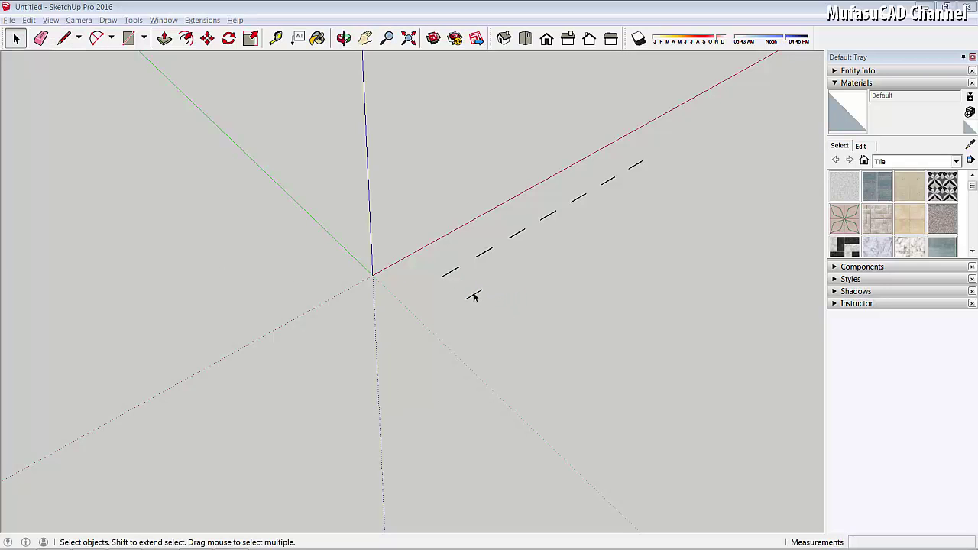
Copy the dash along the row and array it with x5 to make six dashes
{"action": "left_click", "coordinate": [207, 38]}
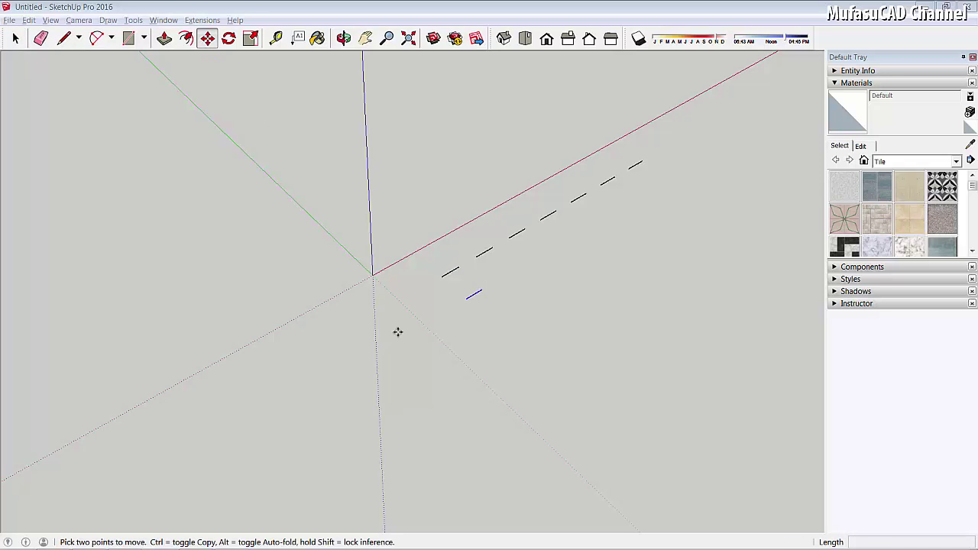
{"action": "left_click", "coordinate": [462, 300], "text": "ctrl"}
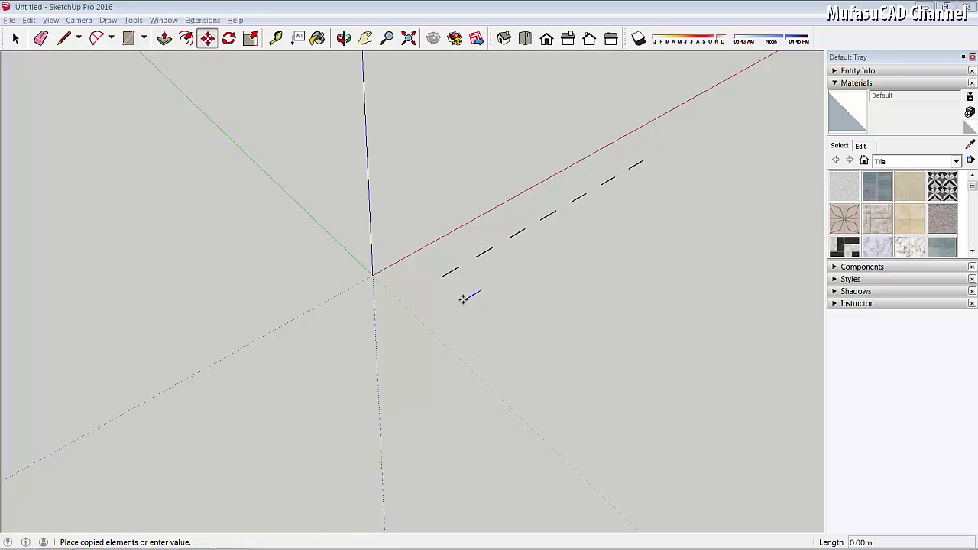
{"action": "left_click", "coordinate": [500, 282]}
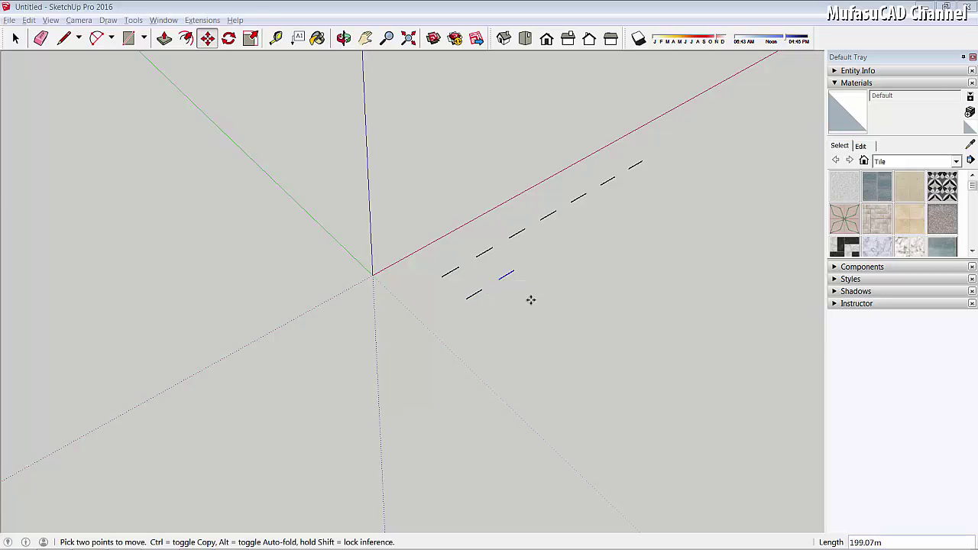
{"action": "type", "text": "x5"}
{"action": "key", "text": "Return"}
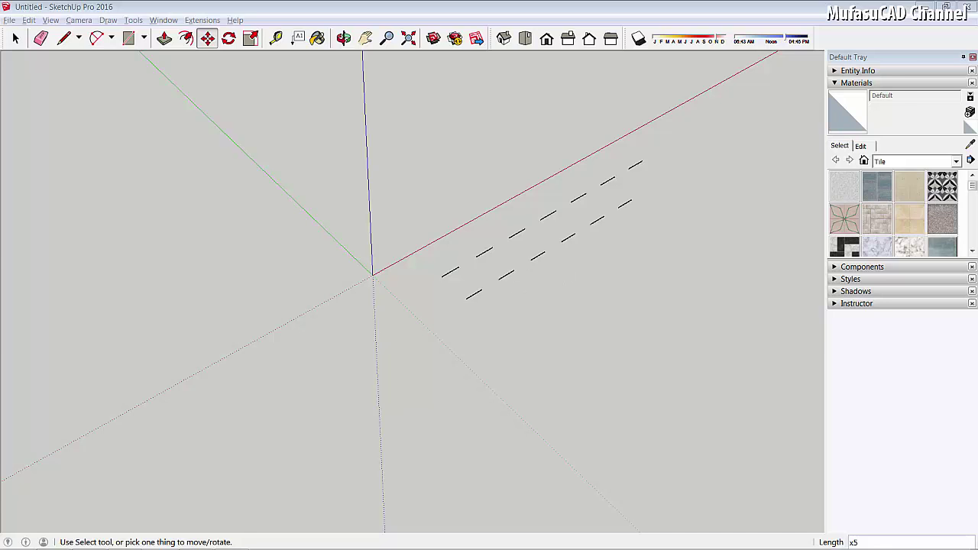
In Firefox, search GitHub for 'vs dotted line'
{"action": "left_click", "coordinate": [54, 538]}
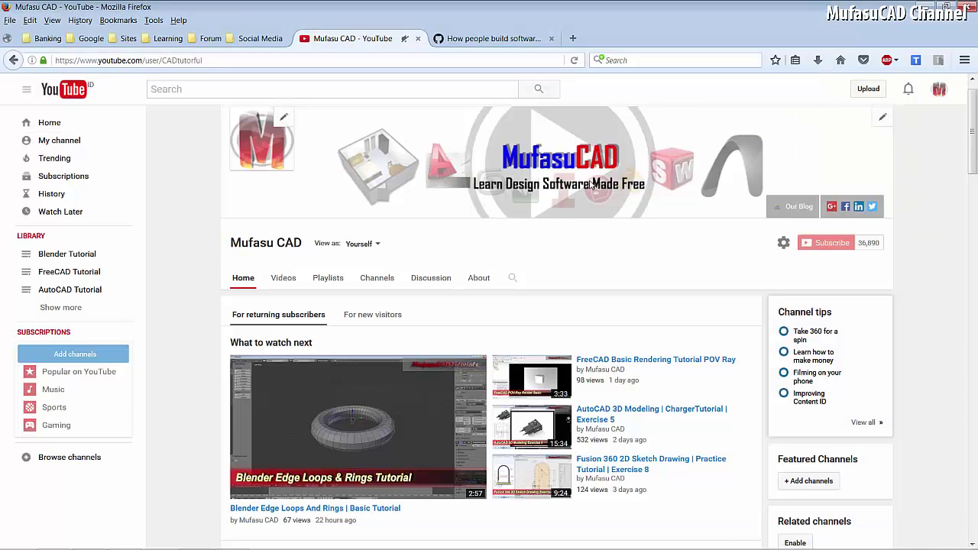
{"action": "left_click", "coordinate": [492, 41]}
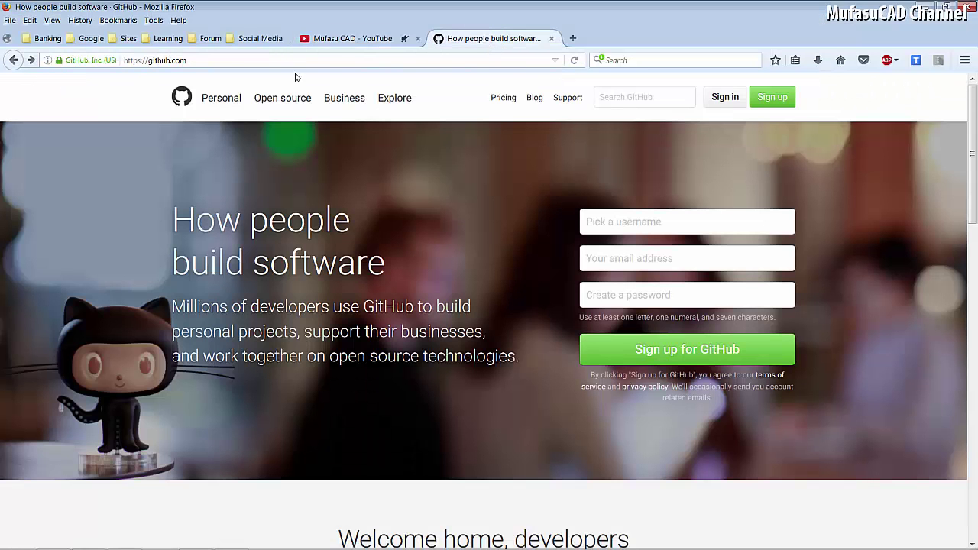
{"action": "mouse_move", "coordinate": [180, 61]}
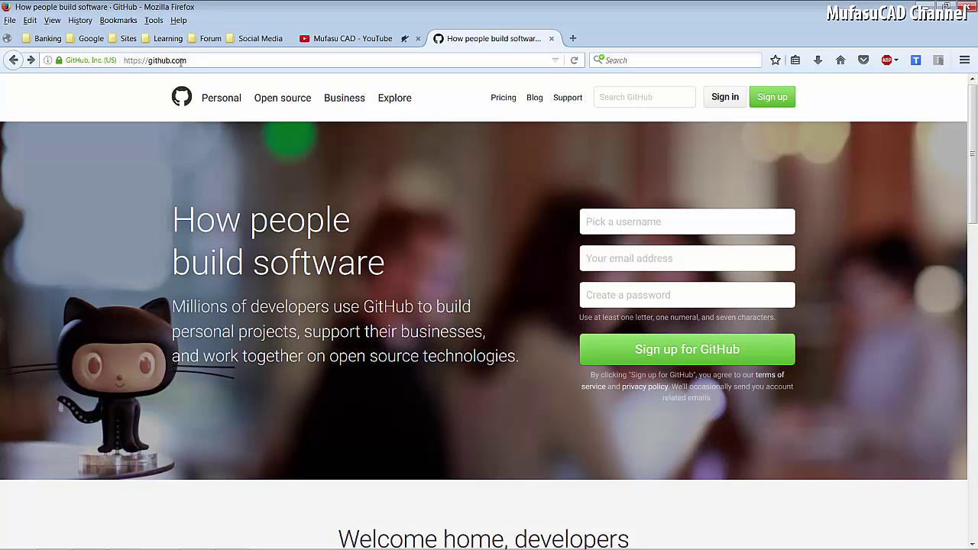
{"action": "left_click", "coordinate": [633, 101]}
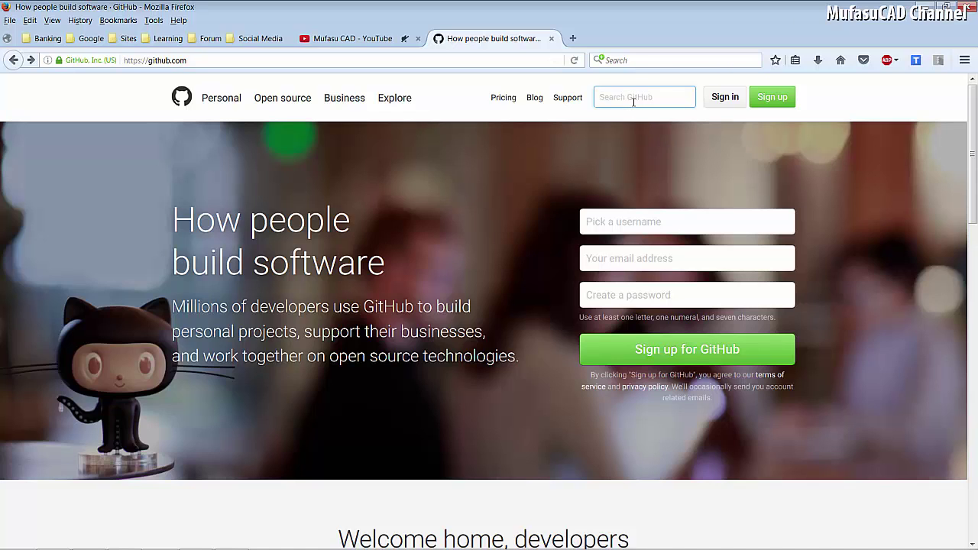
{"action": "type", "text": "v"}
{"action": "left_click", "coordinate": [626, 114]}
{"action": "key", "text": "Return"}
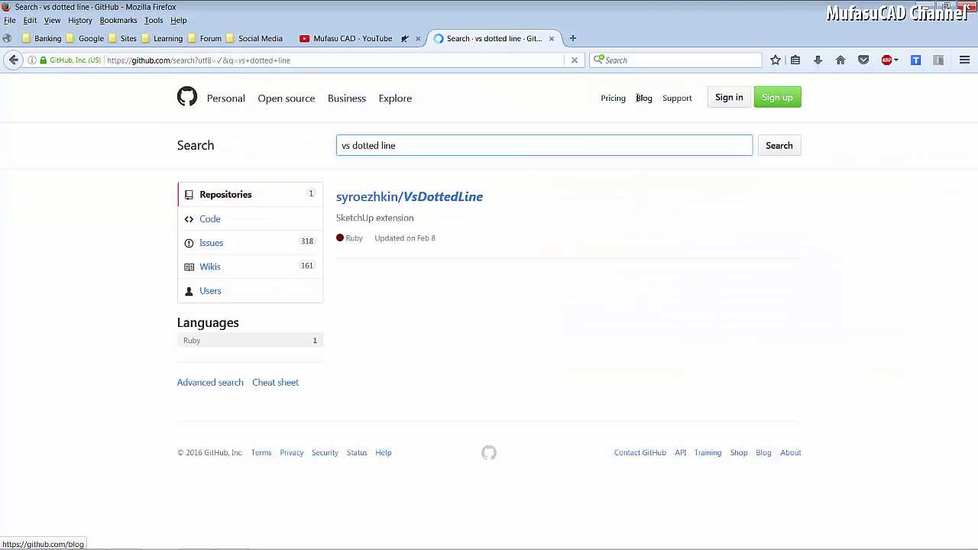
Read the VsDottedLine repository README down to Installing, then minimize Firefox
{"action": "left_click", "coordinate": [429, 197]}
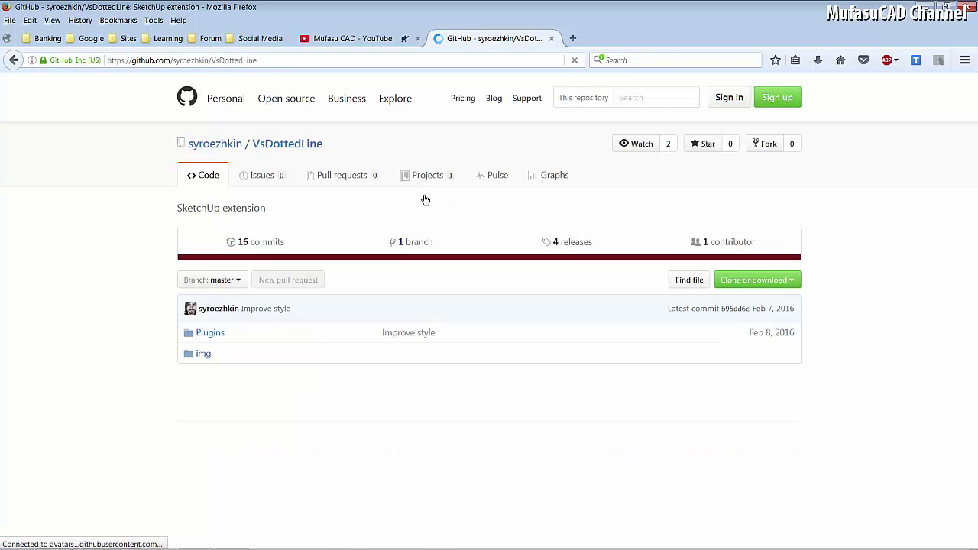
{"action": "scroll", "coordinate": [471, 306], "scroll_direction": "down", "scroll_amount": 2}
{"action": "scroll", "coordinate": [471, 306], "scroll_direction": "down", "scroll_amount": 3}
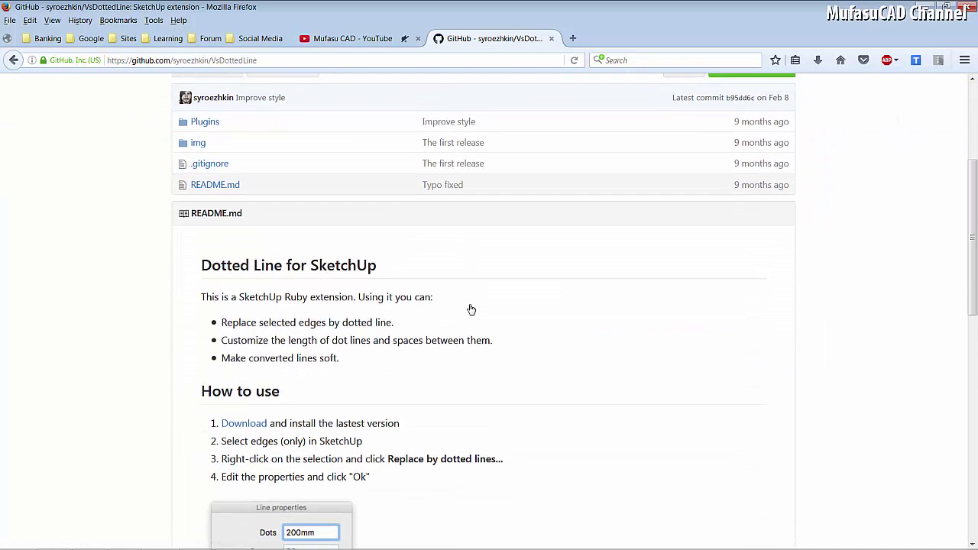
{"action": "scroll", "coordinate": [469, 310], "scroll_direction": "down", "scroll_amount": 5}
{"action": "scroll", "coordinate": [425, 310], "scroll_direction": "up", "scroll_amount": 2}
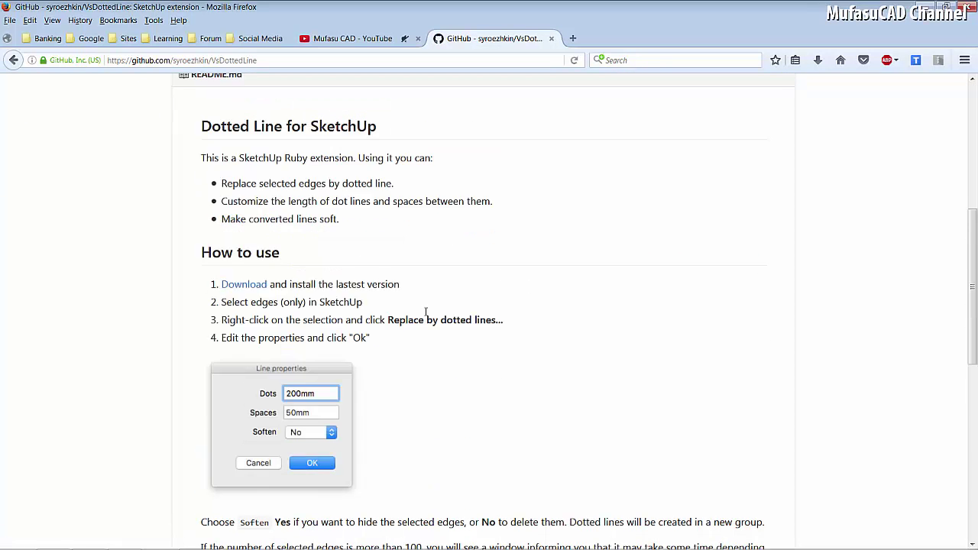
{"action": "scroll", "coordinate": [428, 321], "scroll_direction": "down", "scroll_amount": 5}
{"action": "scroll", "coordinate": [440, 345], "scroll_direction": "down", "scroll_amount": 7}
{"action": "scroll", "coordinate": [439, 345], "scroll_direction": "down", "scroll_amount": 3}
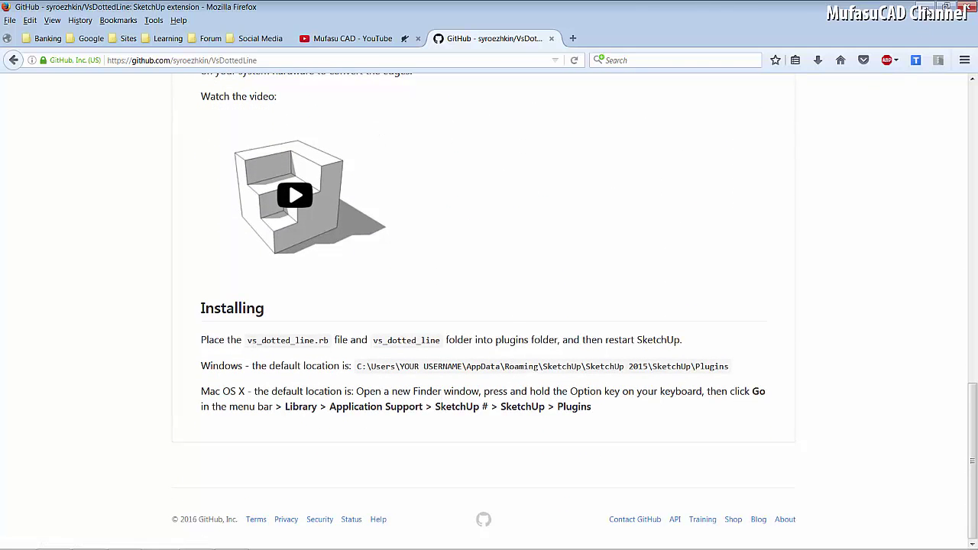
{"action": "left_click", "coordinate": [925, 7]}
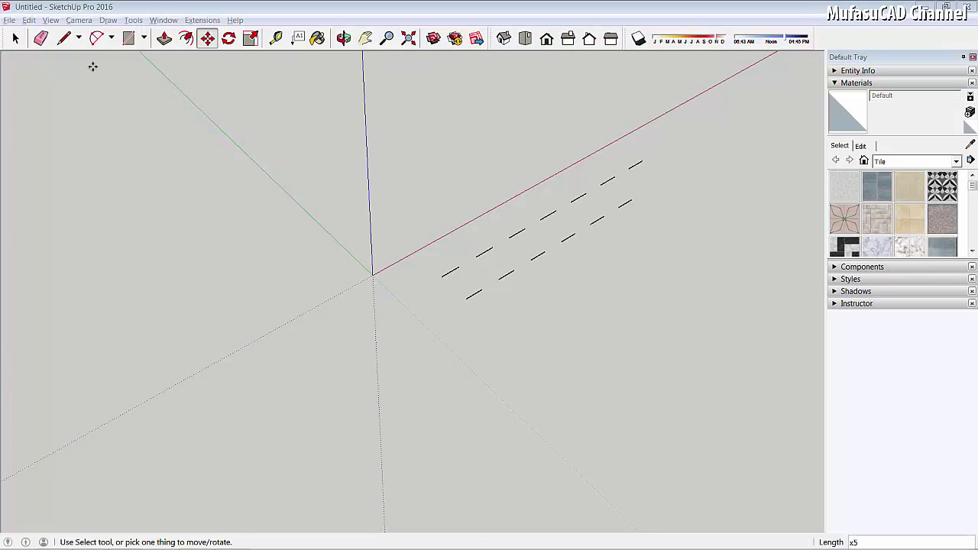
Draw a three-edge open outline below the dashed rows: long edge, short end, long edge
{"action": "left_click", "coordinate": [66, 39]}
{"action": "left_click", "coordinate": [502, 327]}
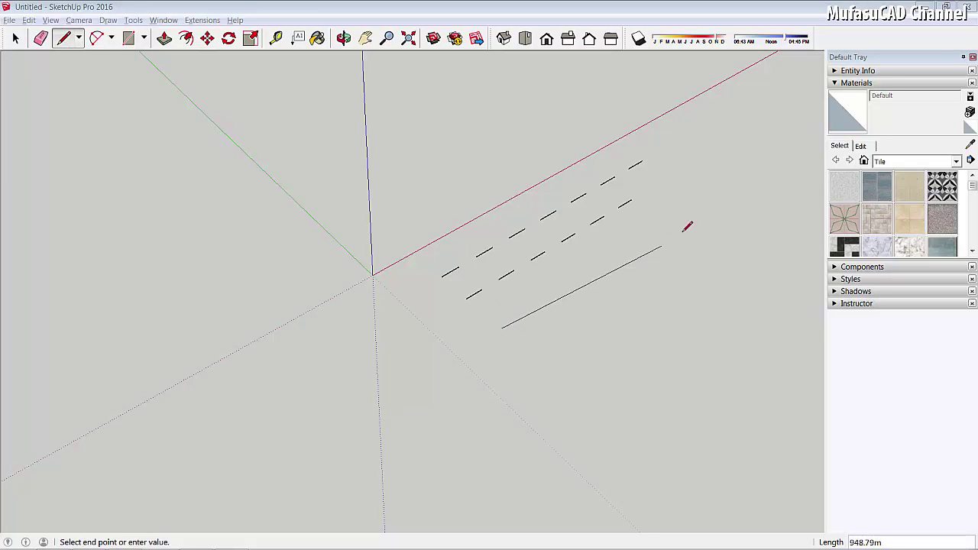
{"action": "left_click", "coordinate": [712, 197]}
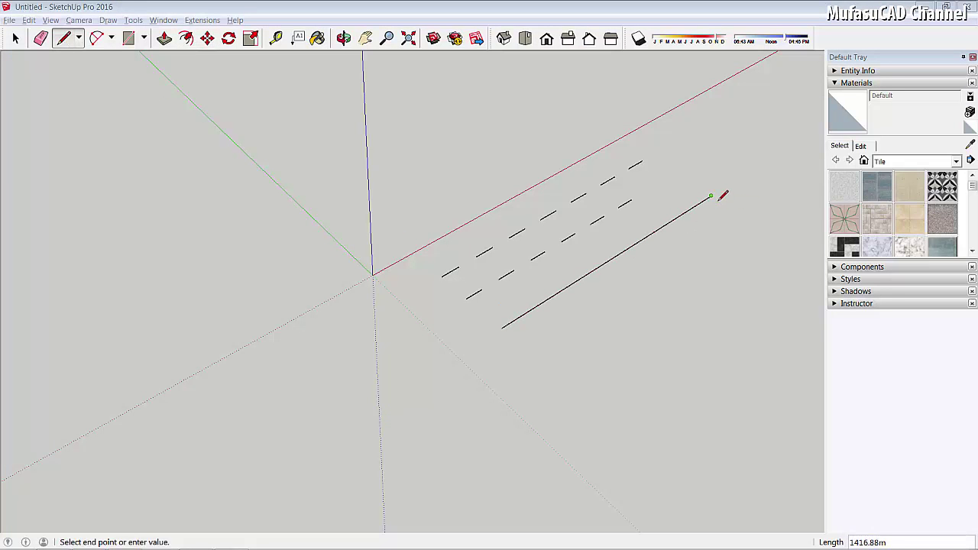
{"action": "left_click", "coordinate": [804, 256]}
{"action": "left_click", "coordinate": [639, 377]}
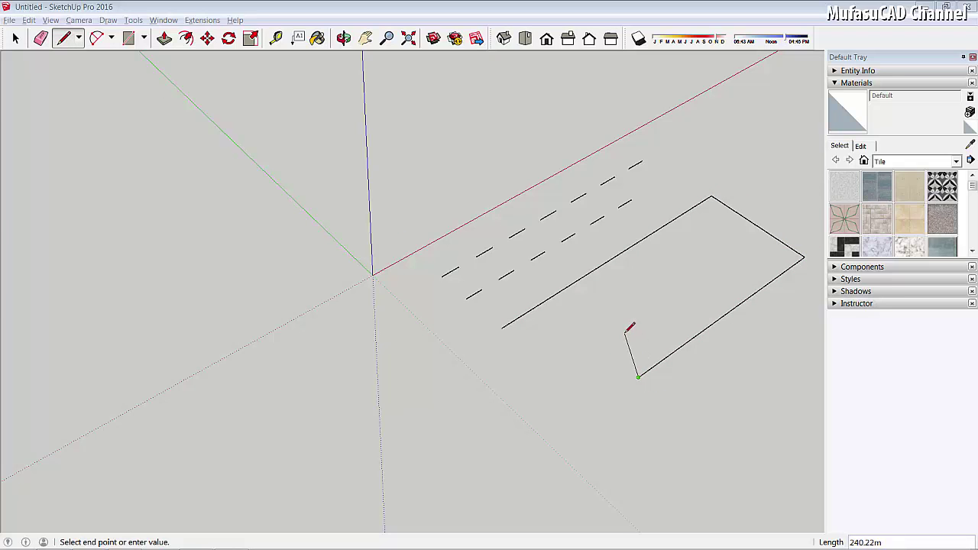
{"action": "key", "text": "space"}
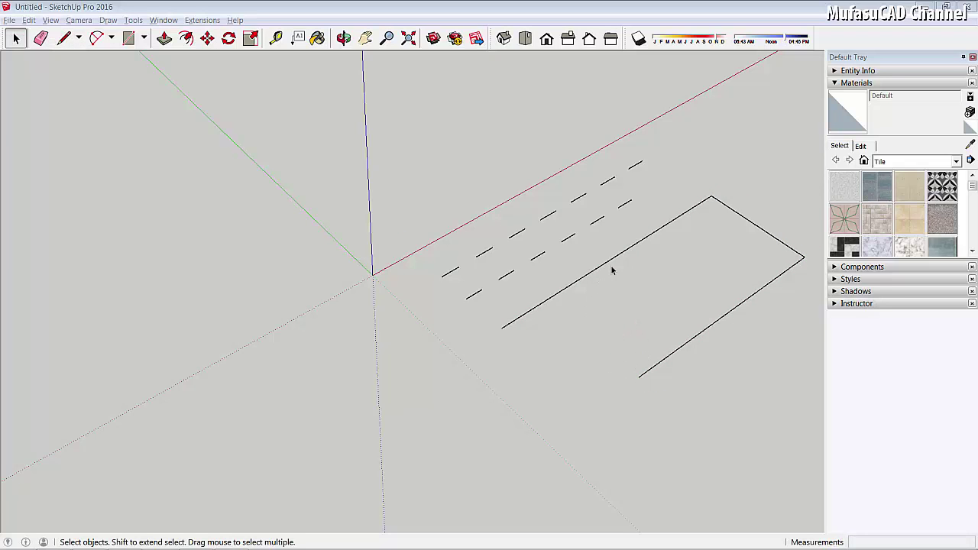
Replace the outline's first long edge by dotted lines with Dots 10 and Spaces 10
{"action": "left_click", "coordinate": [606, 264]}
{"action": "right_click", "coordinate": [606, 263]}
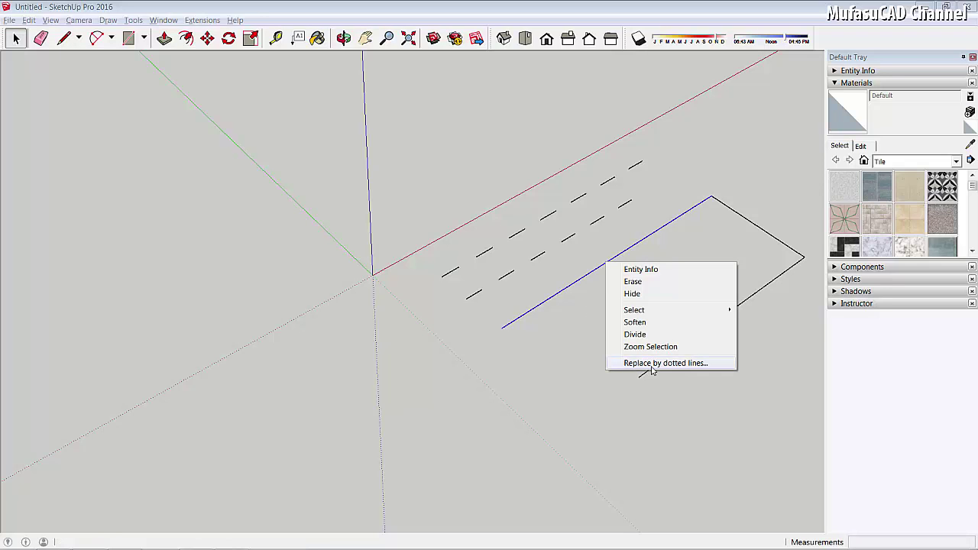
{"action": "left_click", "coordinate": [677, 364]}
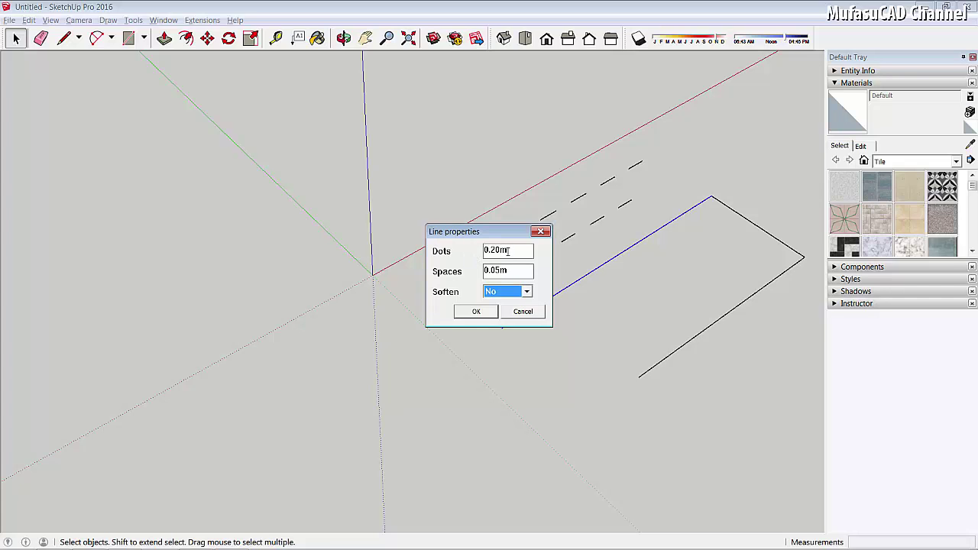
{"action": "left_click_drag", "start_coordinate": [508, 251], "coordinate": [482, 251]}
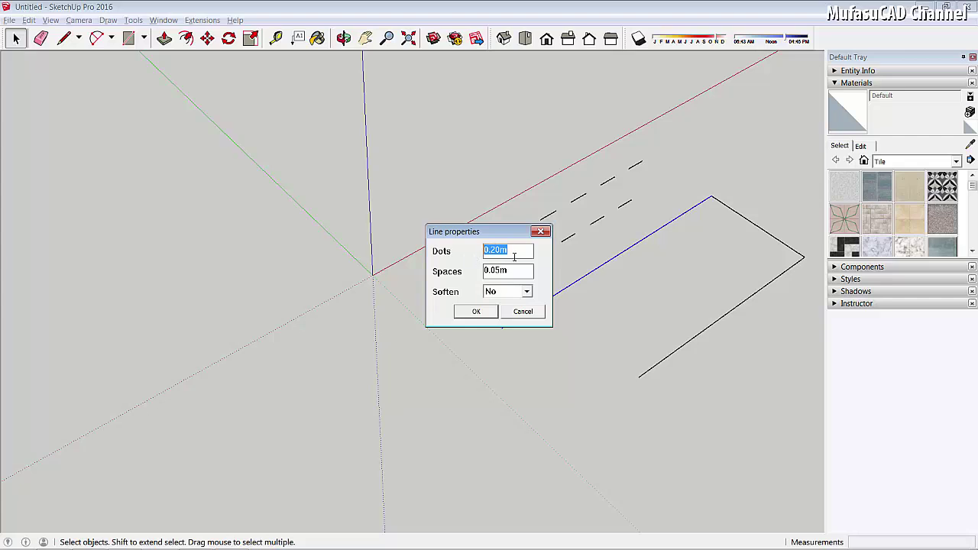
{"action": "type", "text": "10"}
{"action": "left_click_drag", "start_coordinate": [531, 269], "coordinate": [480, 272]}
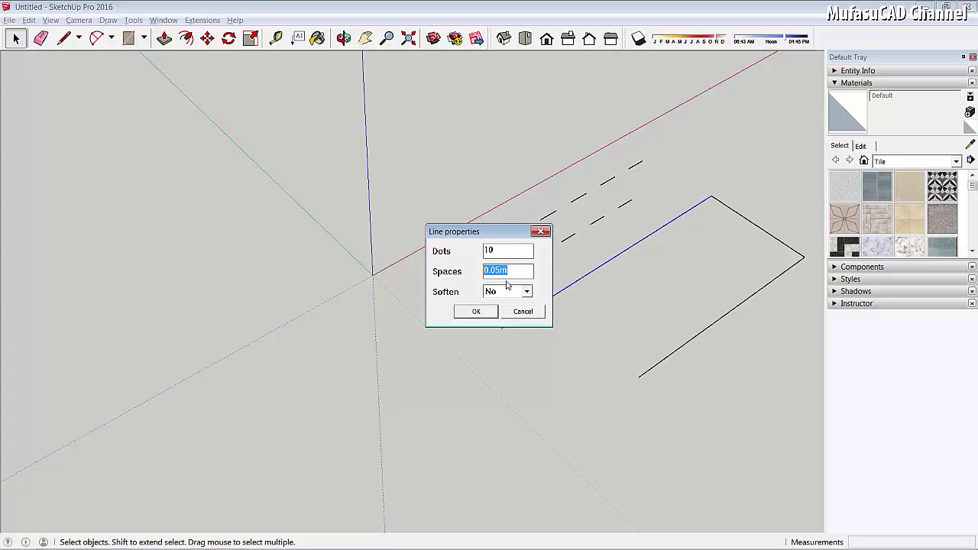
{"action": "type", "text": "10"}
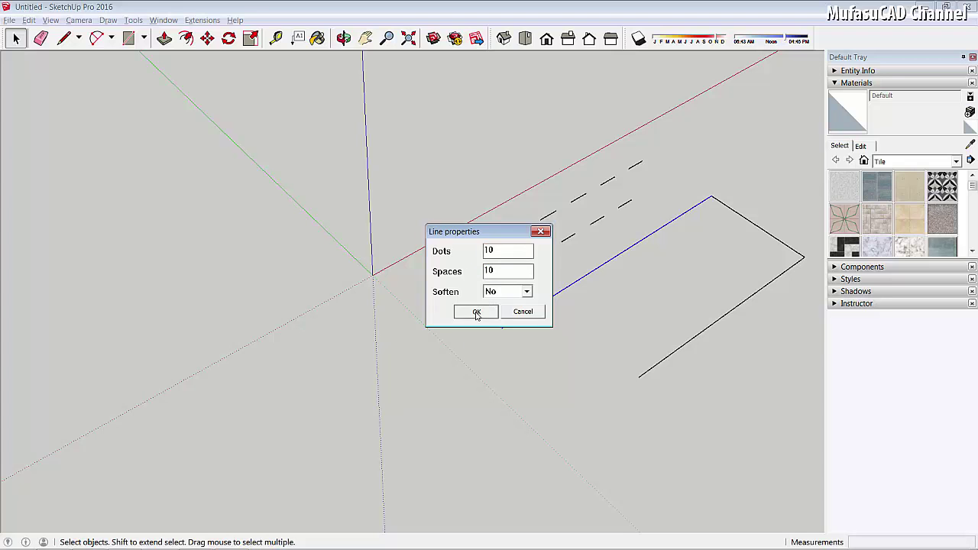
{"action": "left_click", "coordinate": [476, 311]}
{"action": "scroll", "coordinate": [526, 325], "scroll_direction": "up", "scroll_amount": 2}
{"action": "scroll", "coordinate": [526, 324], "scroll_direction": "up", "scroll_amount": 2}
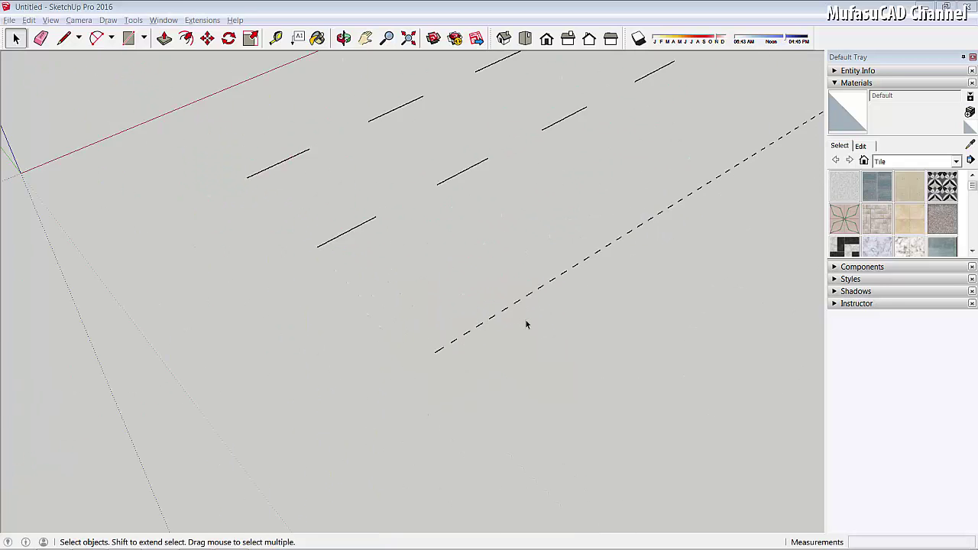
{"action": "scroll", "coordinate": [527, 323], "scroll_direction": "up", "scroll_amount": 1}
{"action": "scroll", "coordinate": [524, 302], "scroll_direction": "down", "scroll_amount": 2}
{"action": "scroll", "coordinate": [531, 305], "scroll_direction": "down", "scroll_amount": 1}
{"action": "scroll", "coordinate": [531, 305], "scroll_direction": "down", "scroll_amount": 2}
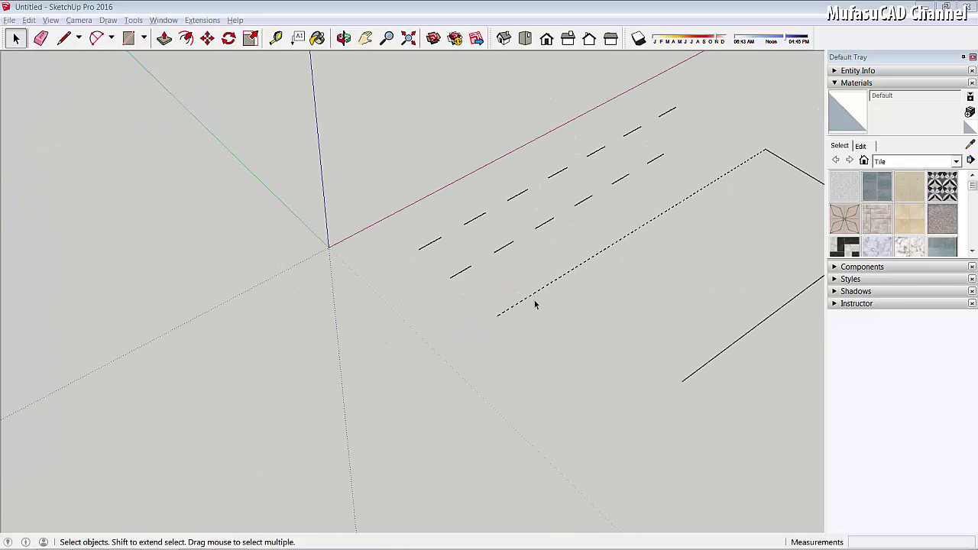
{"action": "scroll", "coordinate": [633, 302], "scroll_direction": "down", "scroll_amount": 1}
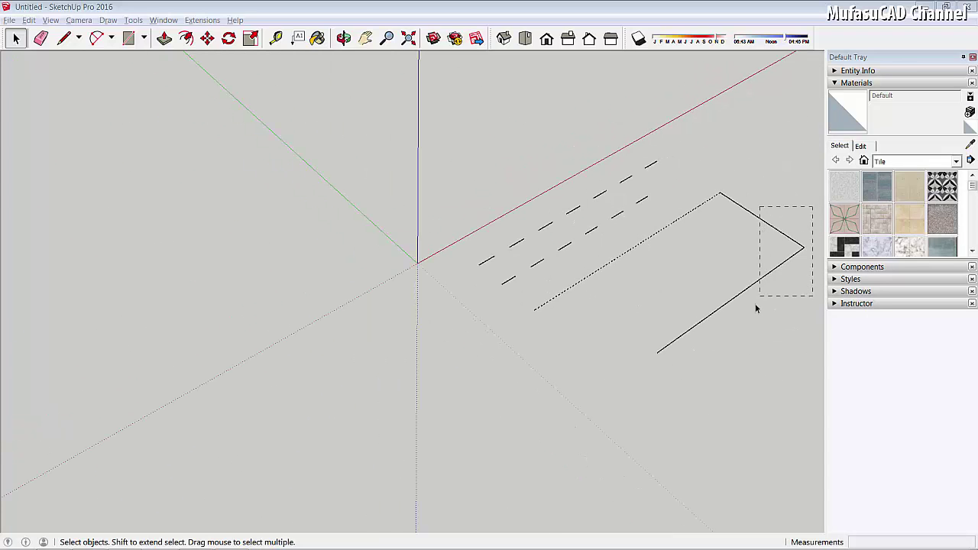
Replace the selected short end edge and second long edge by dotted lines, Dots 50, Spaces 50
{"action": "right_click", "coordinate": [732, 304]}
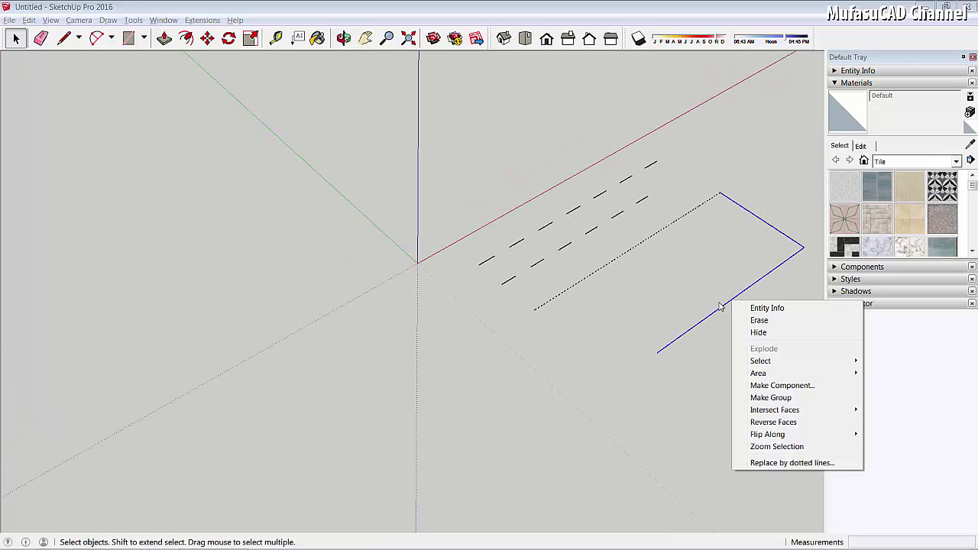
{"action": "left_click", "coordinate": [758, 463]}
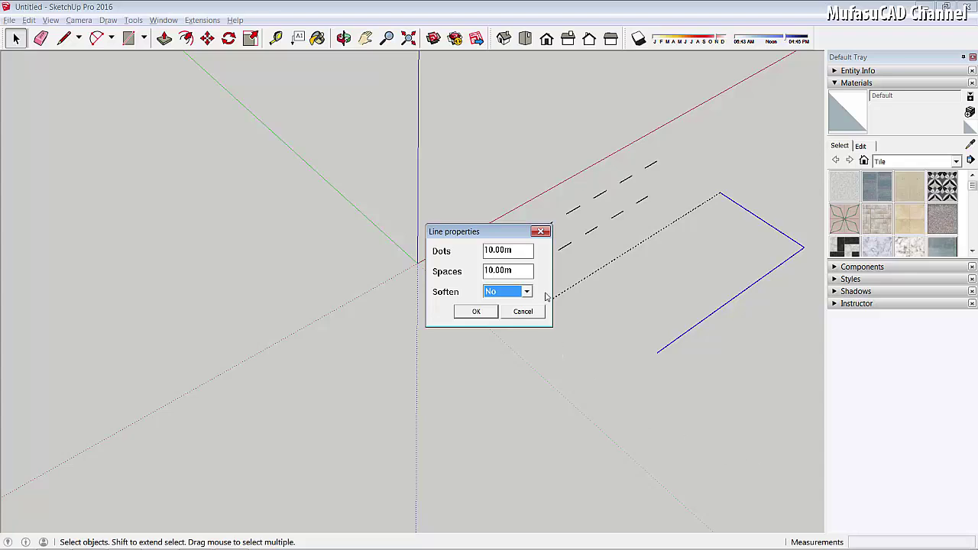
{"action": "left_click_drag", "start_coordinate": [516, 250], "coordinate": [479, 250]}
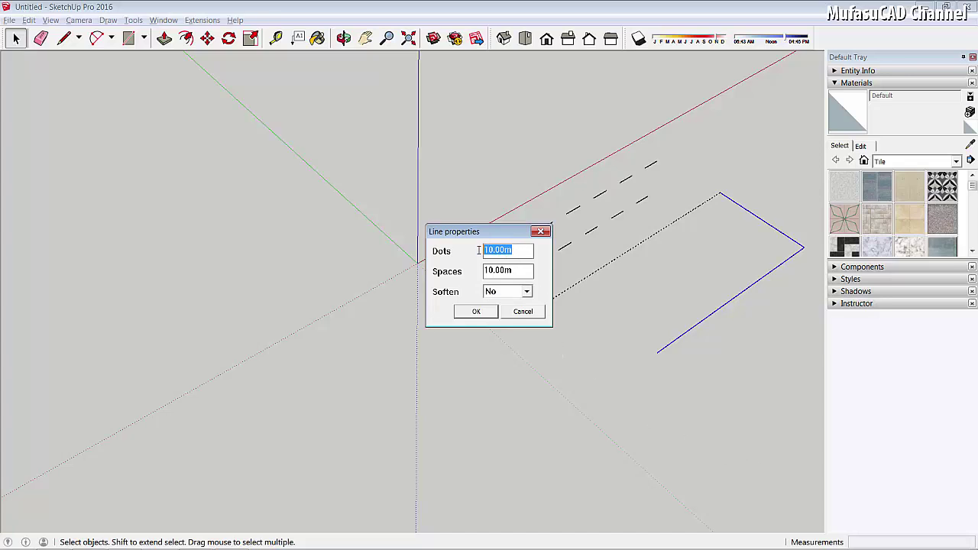
{"action": "type", "text": "50"}
{"action": "left_click_drag", "start_coordinate": [527, 272], "coordinate": [474, 274]}
{"action": "type", "text": "5"}
{"action": "left_click", "coordinate": [490, 311]}
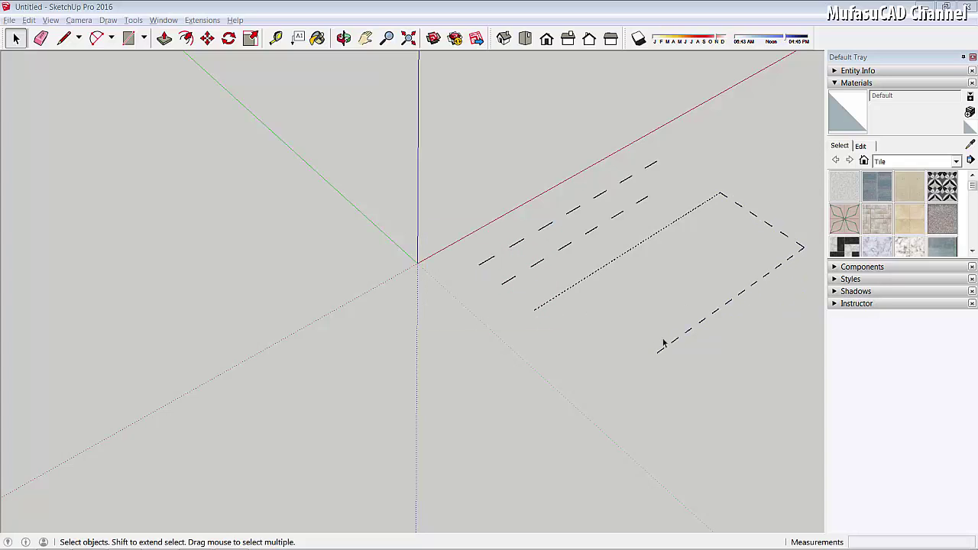